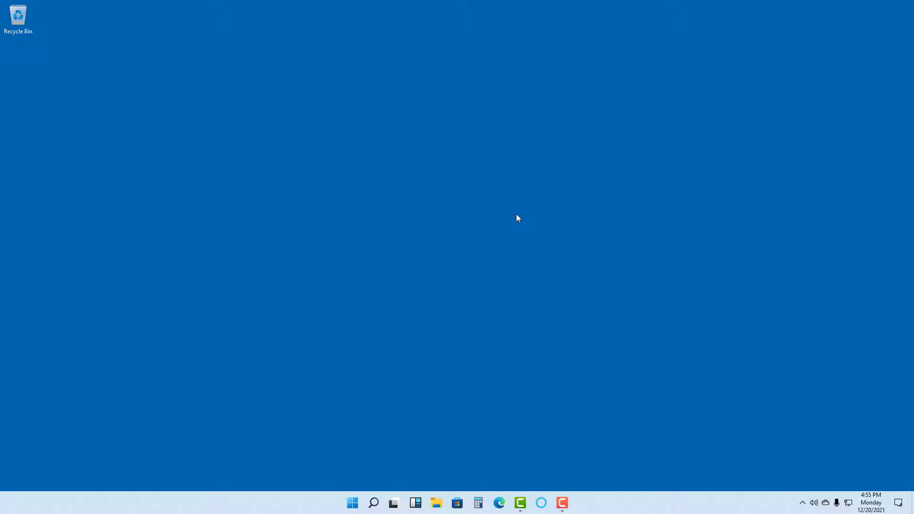
Reach Cortana's Voice activation page via Settings and follow its link to the Windows privacy settings
click(541, 503)
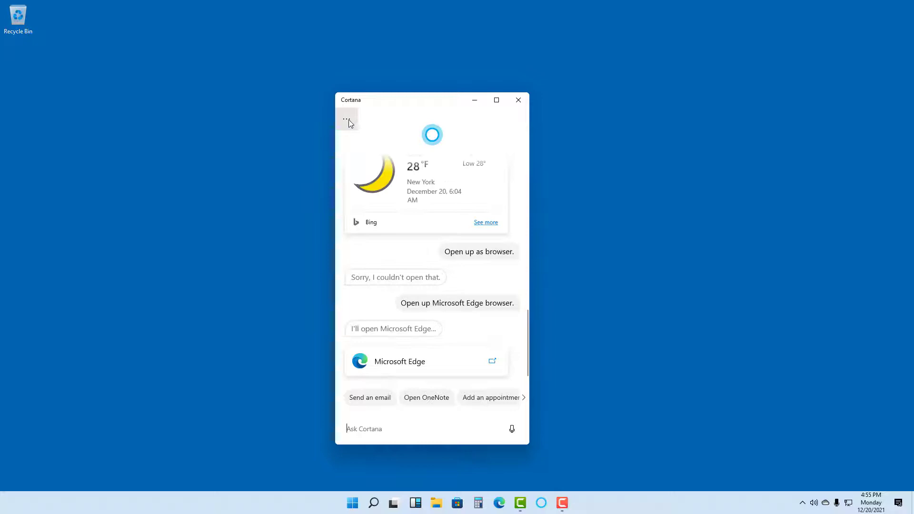
click(350, 123)
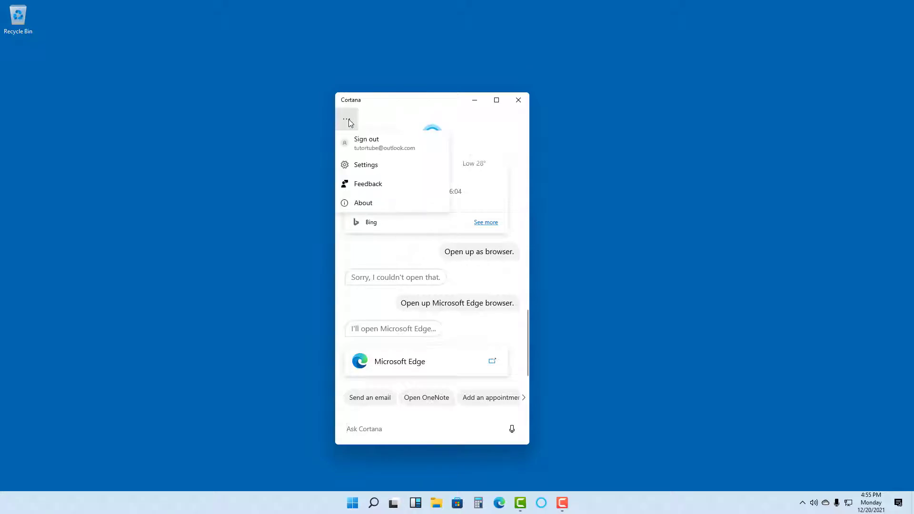
click(366, 164)
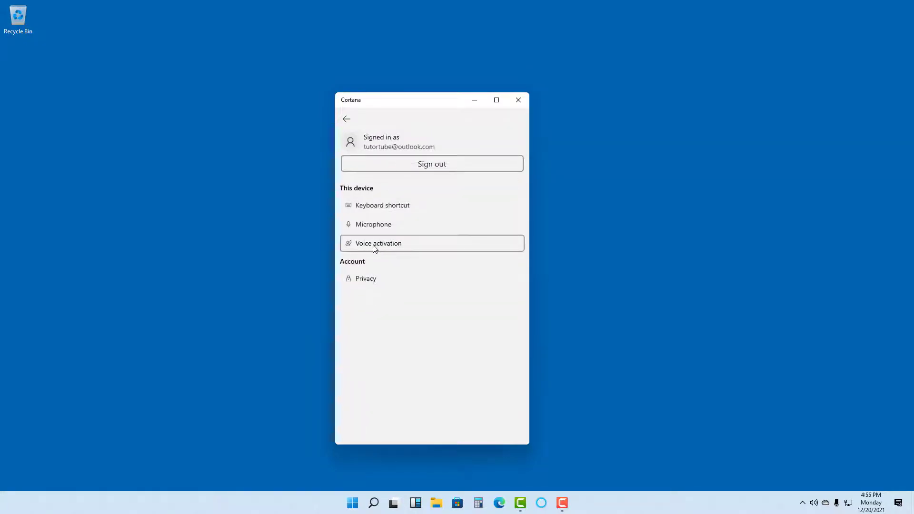
click(378, 246)
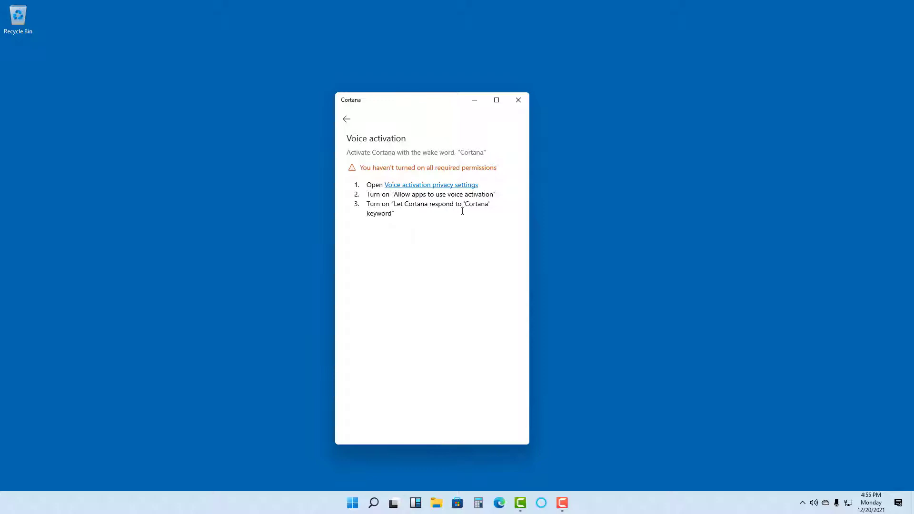
click(414, 187)
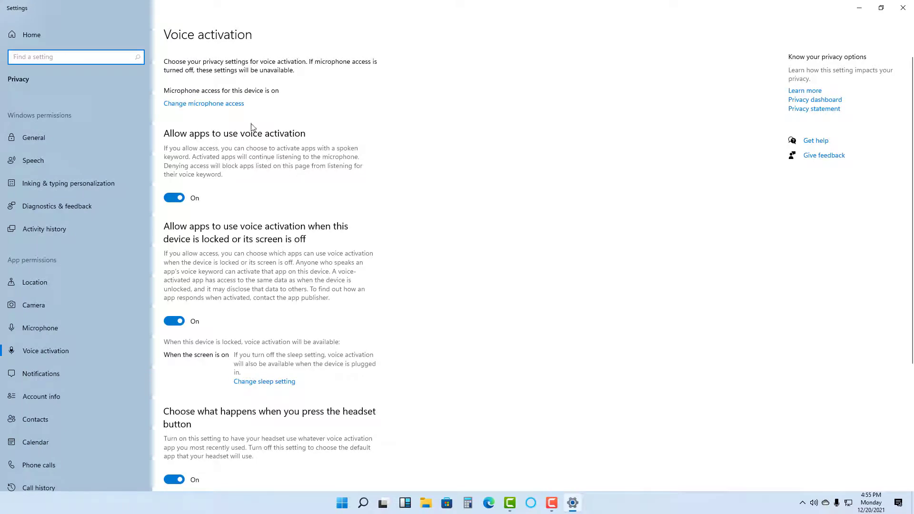
Review microphone access permissions, confirming Cortana is allowed, then return to the Voice activation privacy page
click(222, 103)
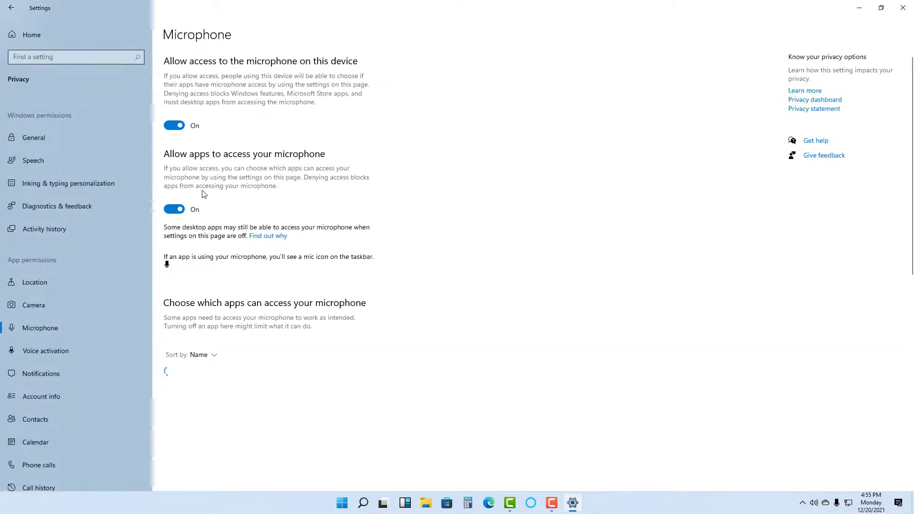
scroll(271, 272, down, 8)
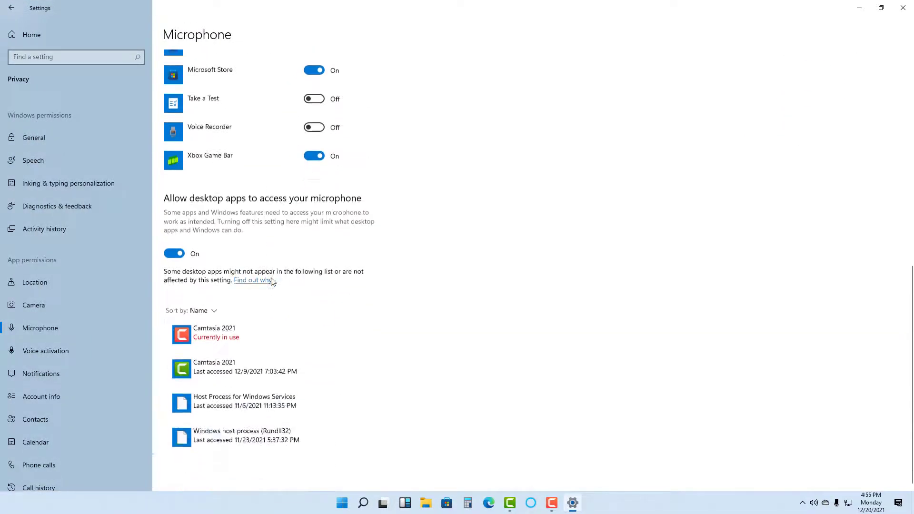
scroll(271, 273, up, 4)
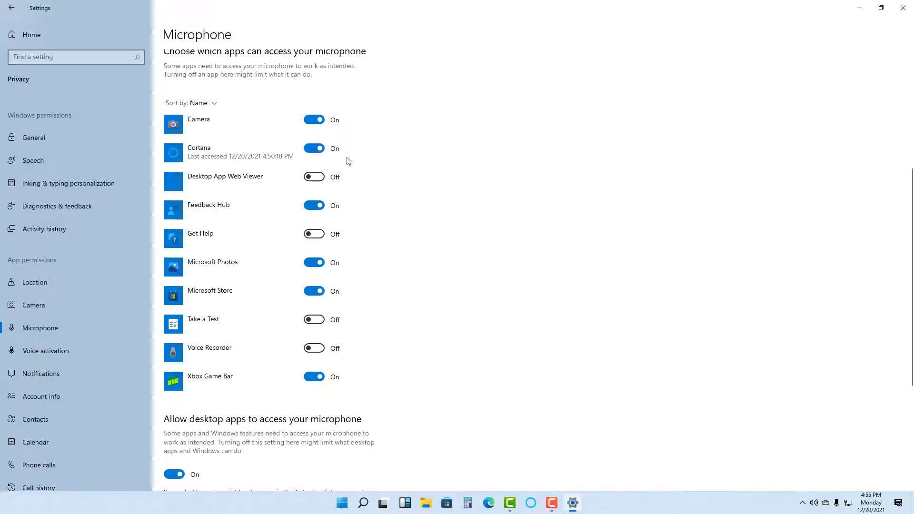
scroll(321, 160, up, 5)
click(11, 7)
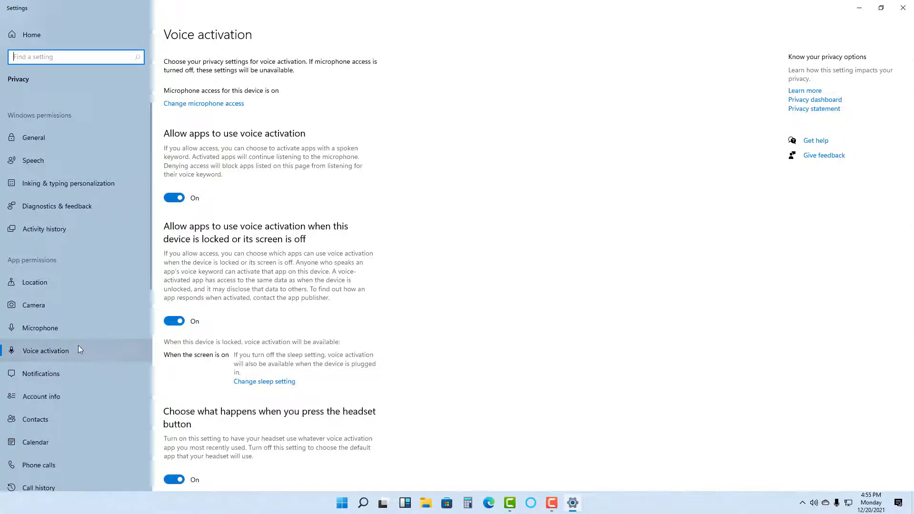
scroll(298, 317, down, 5)
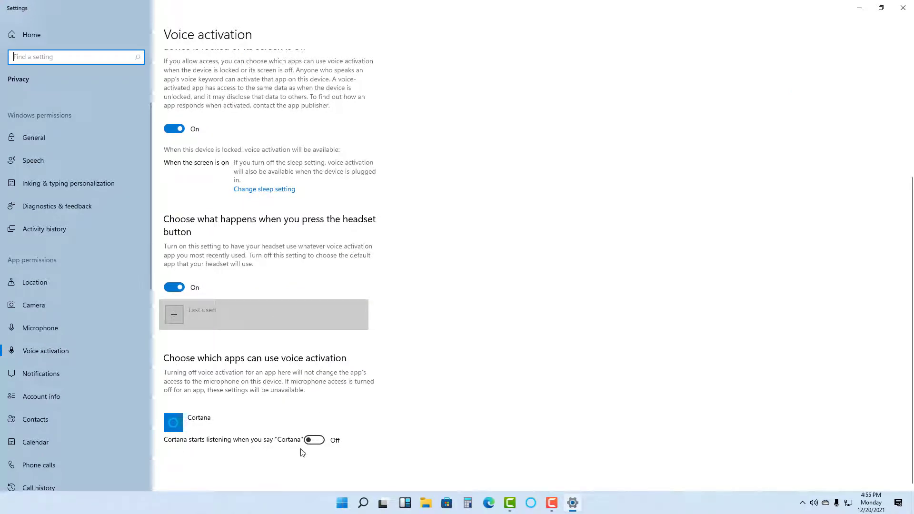
Switch on Cortana's 'Cortana' wake-word toggle and close the Settings window
click(314, 440)
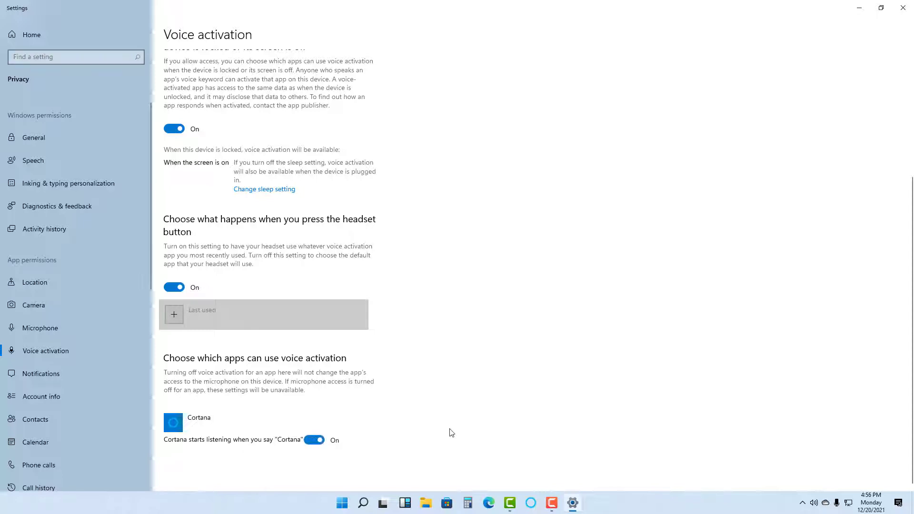
click(903, 8)
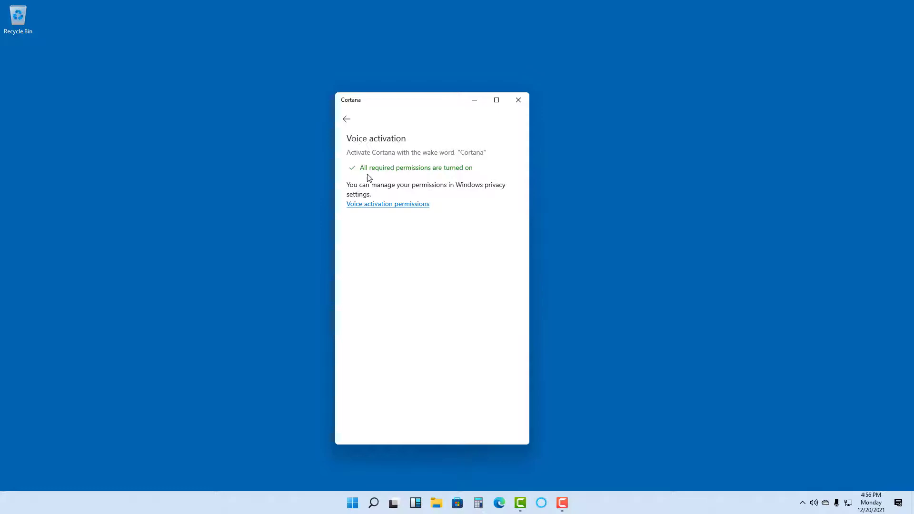
Close Cortana, summon it to listen, dismiss the panel, and summon it again for the Edge request
click(519, 100)
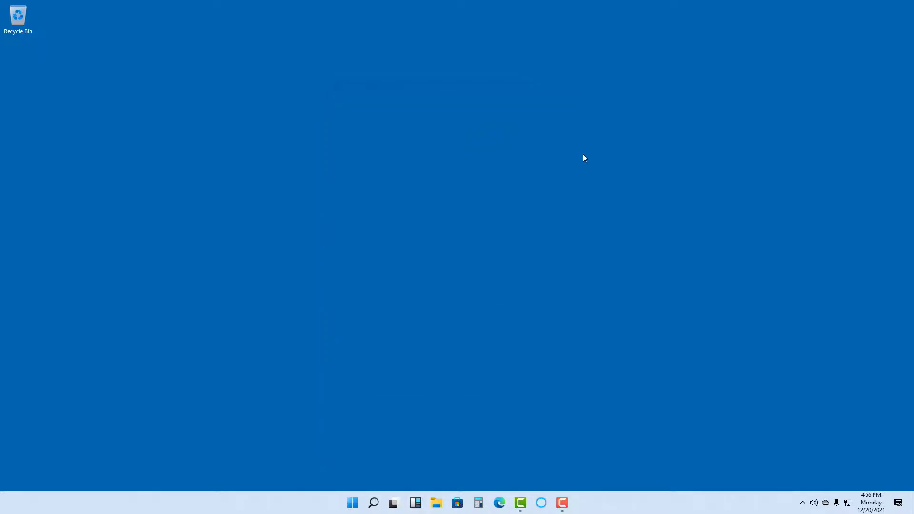
key(super+c)
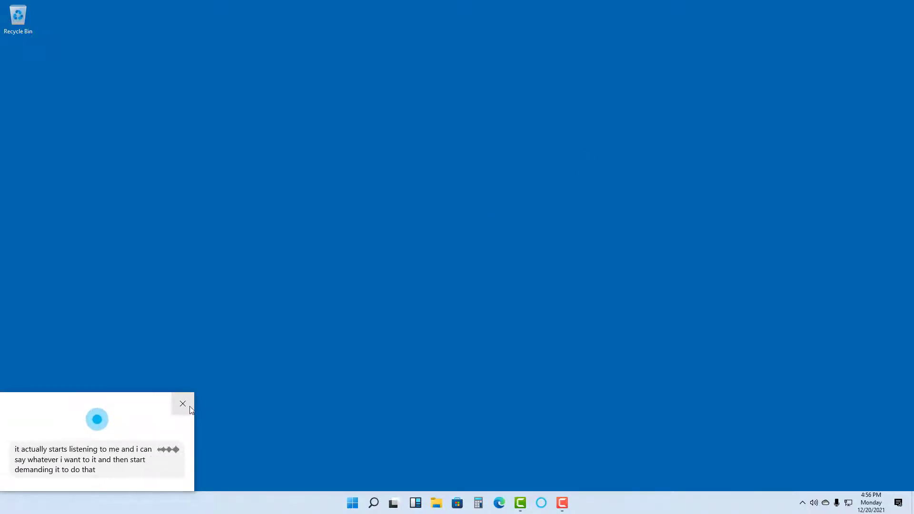
click(183, 403)
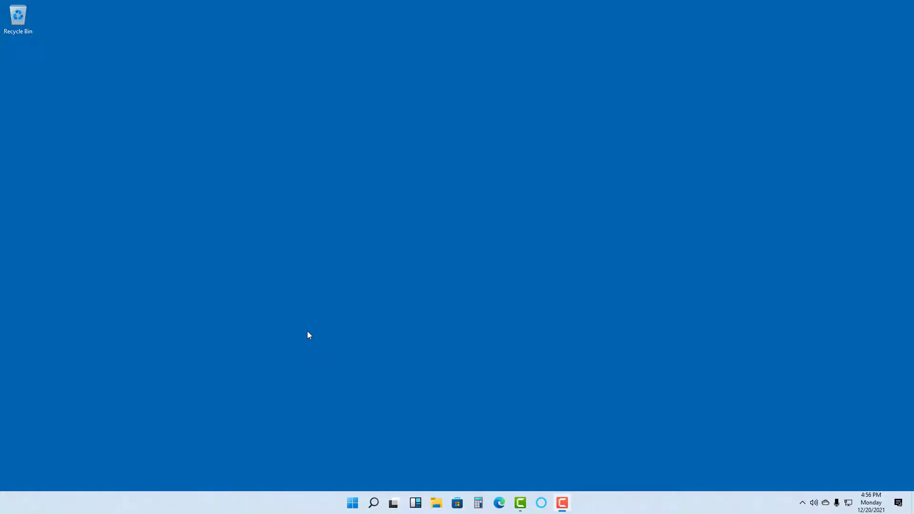
key(super+c)
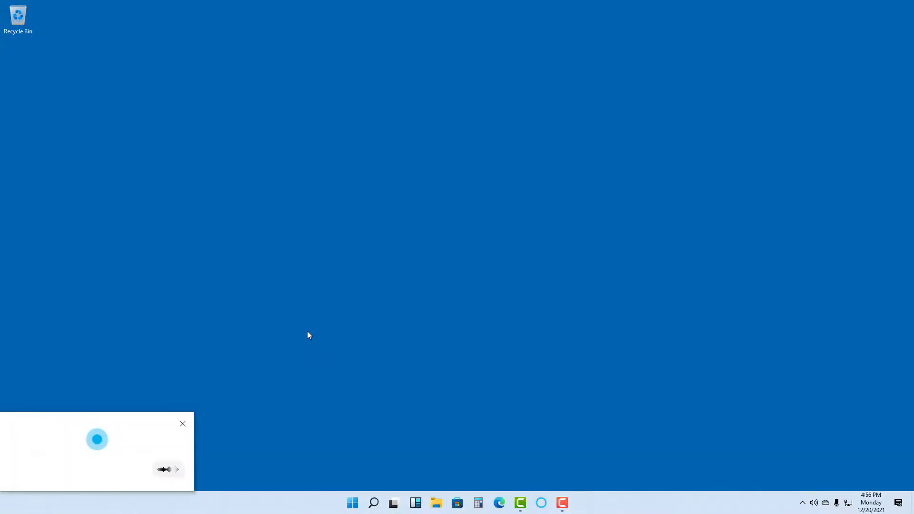